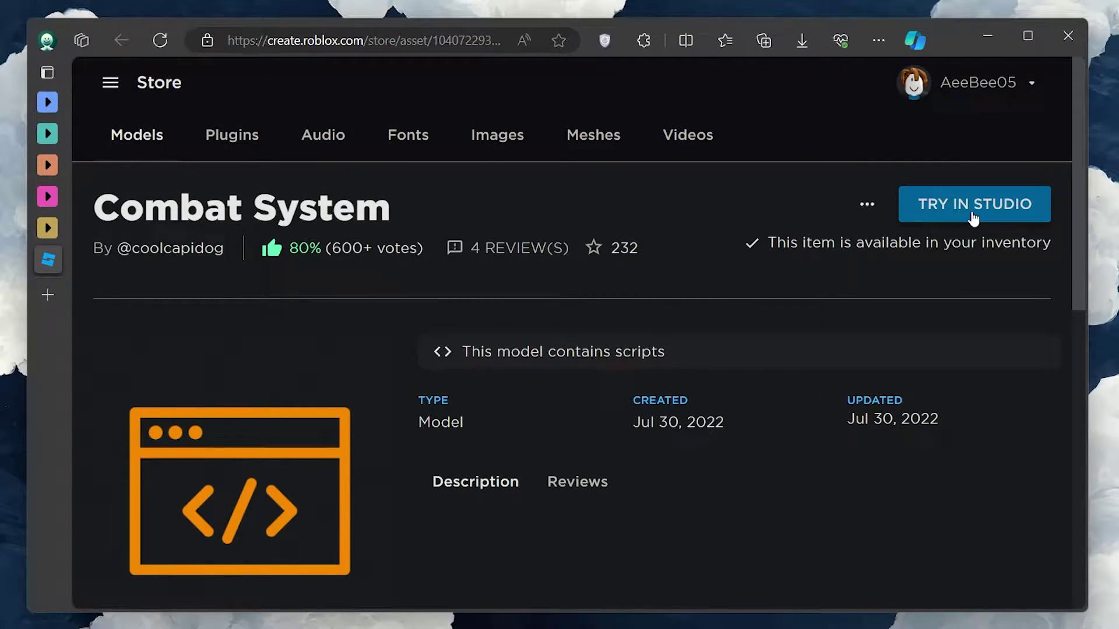
- Open the Combat System asset in Roblox Studio, search My Models for "combat system" and insert it with its scripts
click(973, 219)
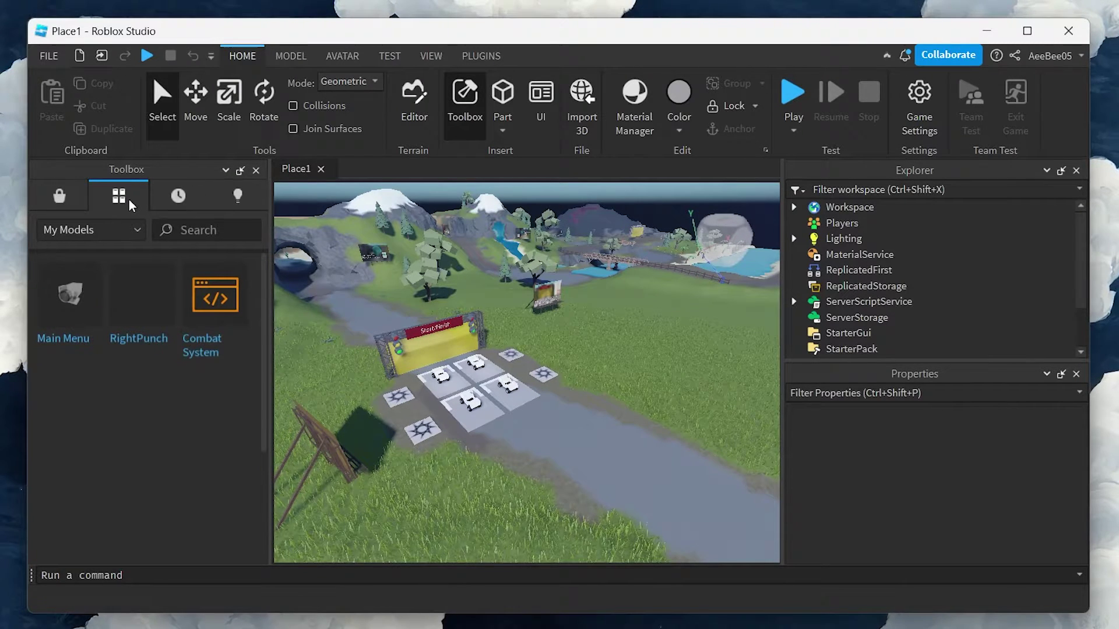
click(117, 233)
click(95, 255)
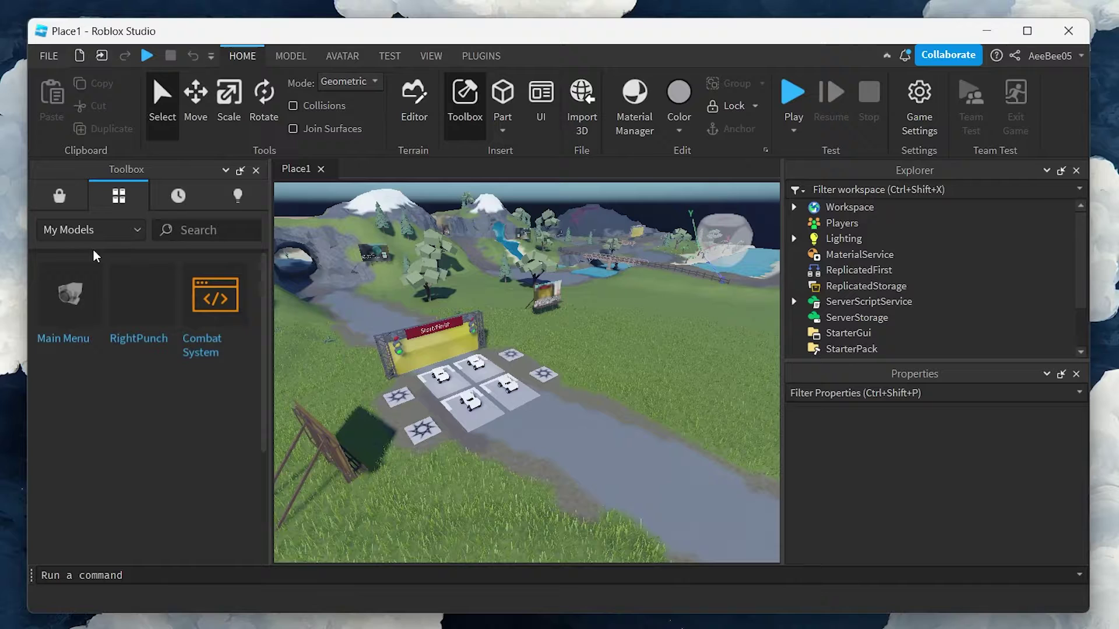
click(170, 229)
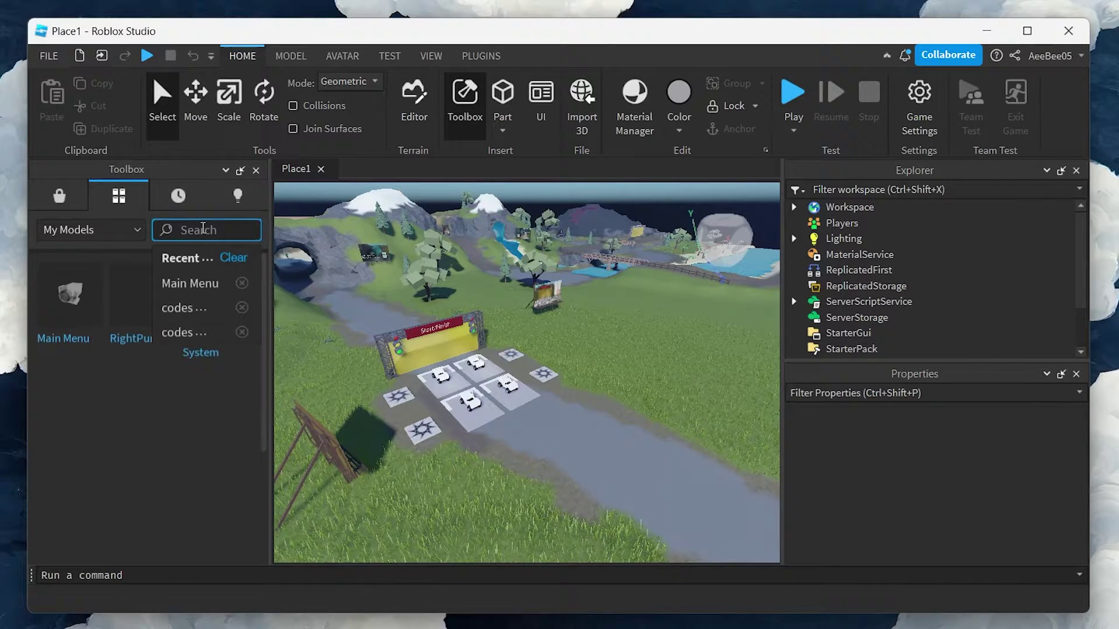
text(combat system)
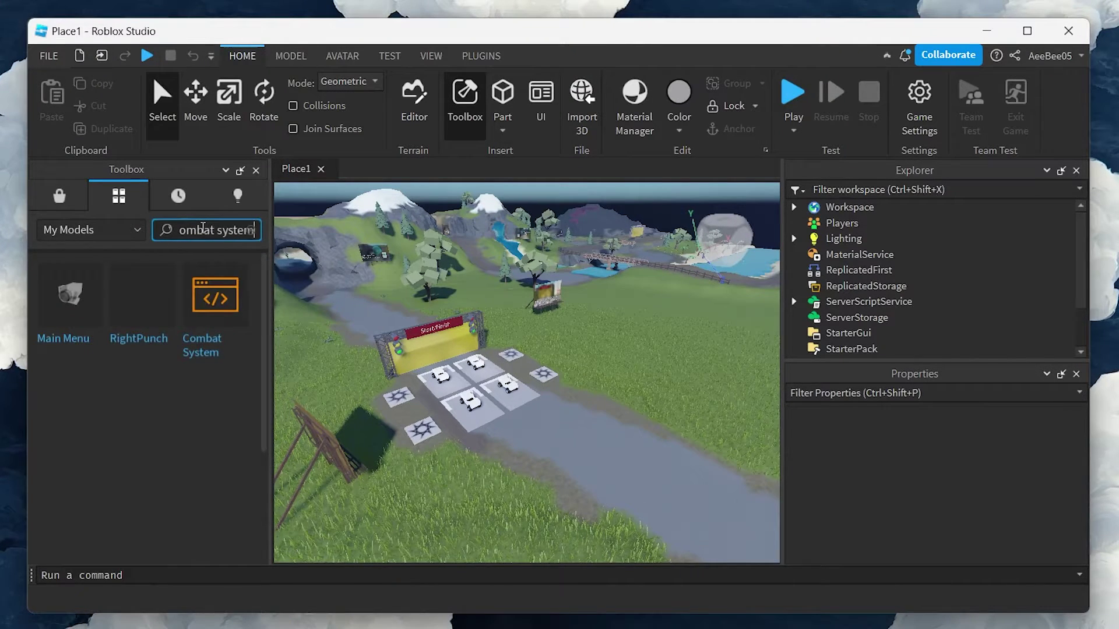
key(Return)
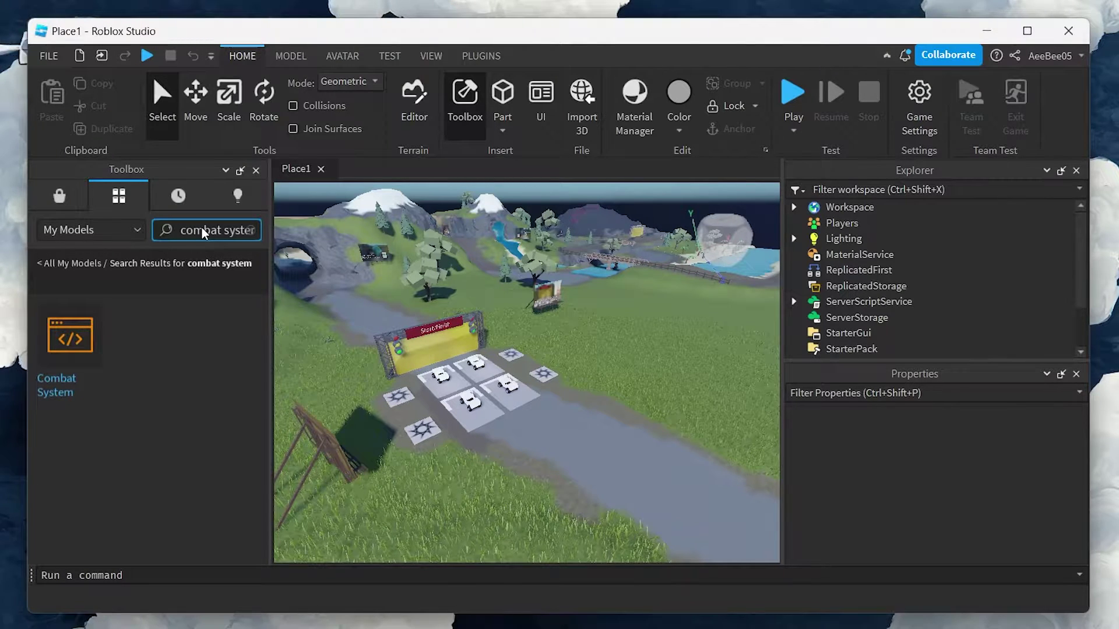
click(67, 332)
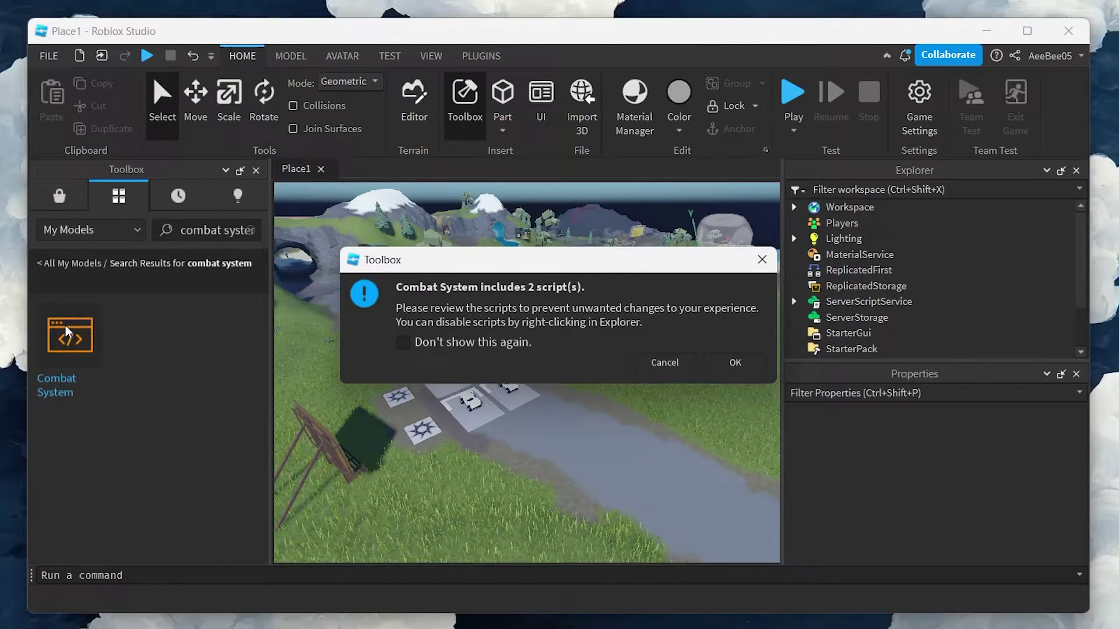
click(725, 362)
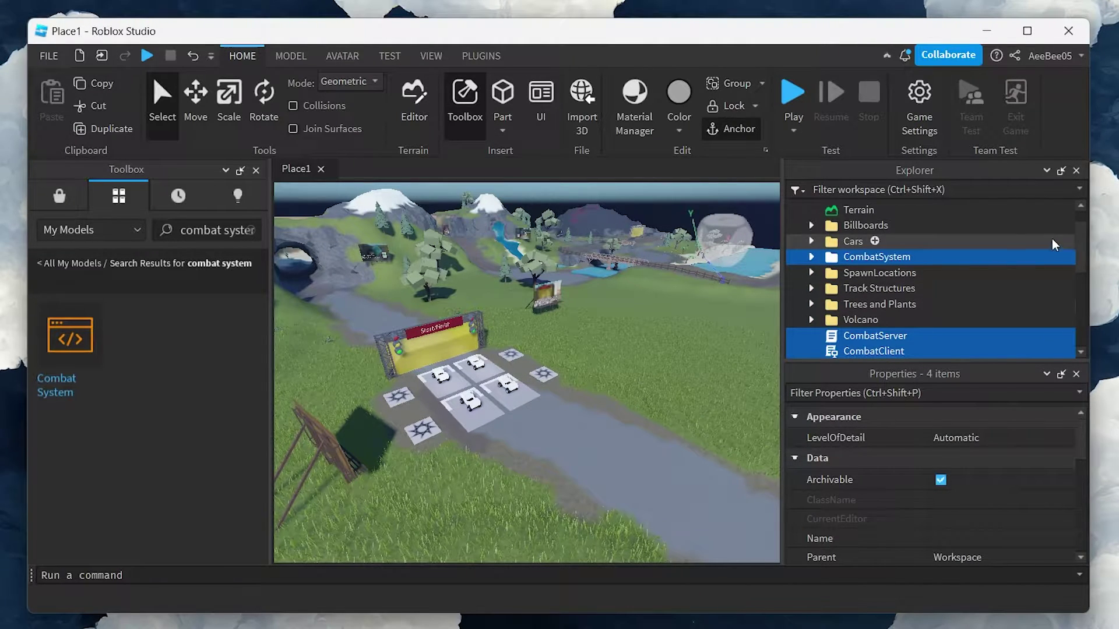
- Move the CombatSystem folder from Workspace into ReplicatedStorage
scroll(1085, 256, down, 2)
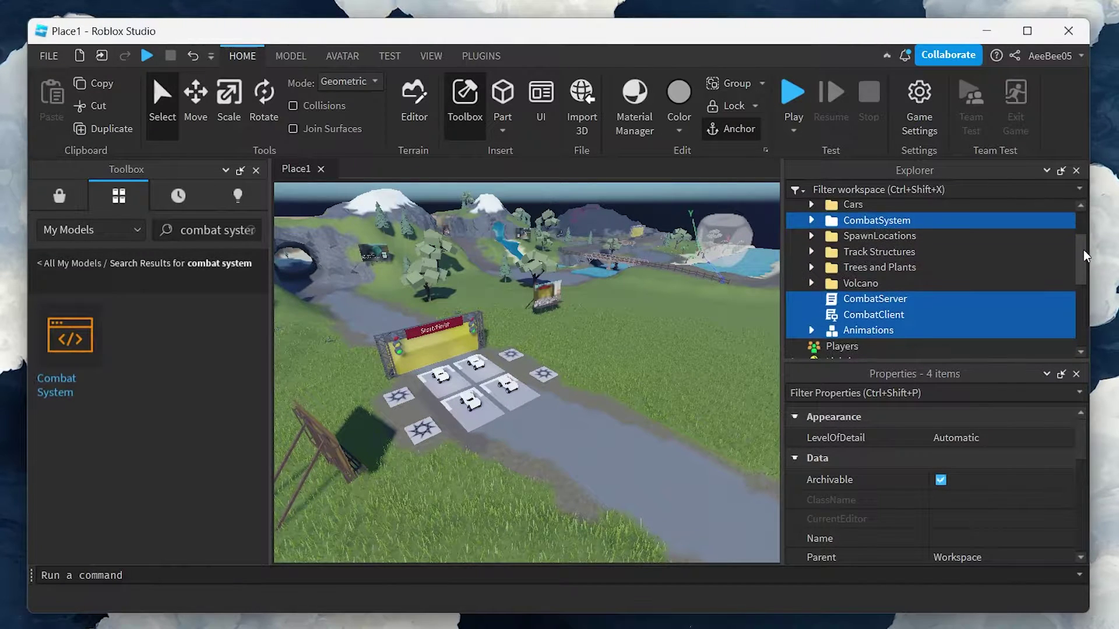
click(887, 220)
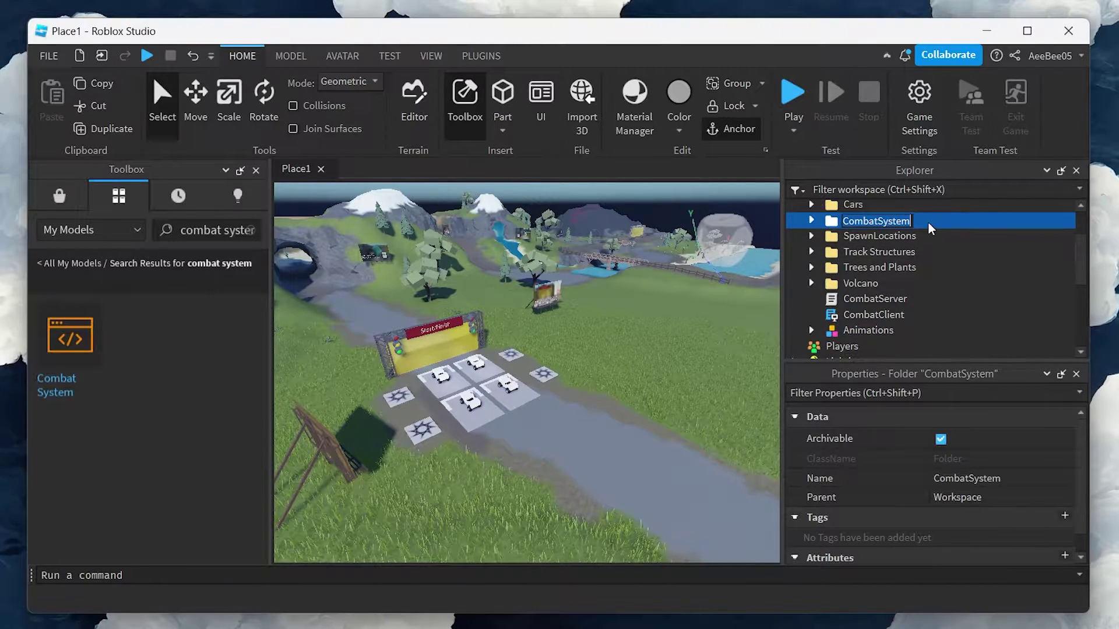
key(Return)
drag(965, 365, 963, 473)
drag(889, 225, 880, 412)
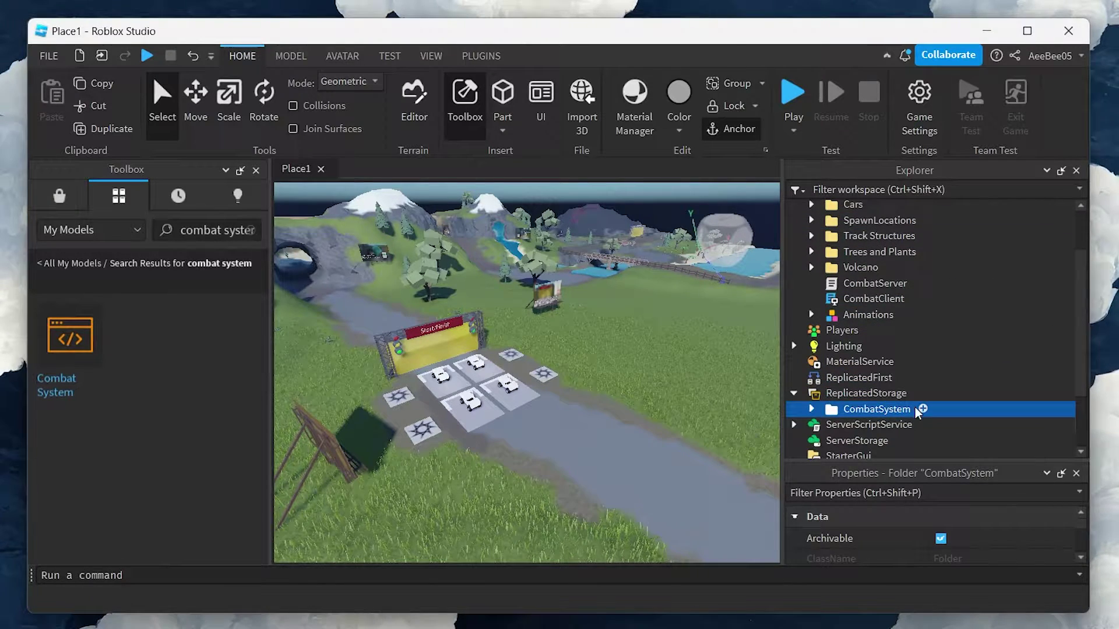
- Move the CombatClient script into StarterCharacterScripts and the CombatServer script into ServerScriptService
scroll(1077, 313, down, 3)
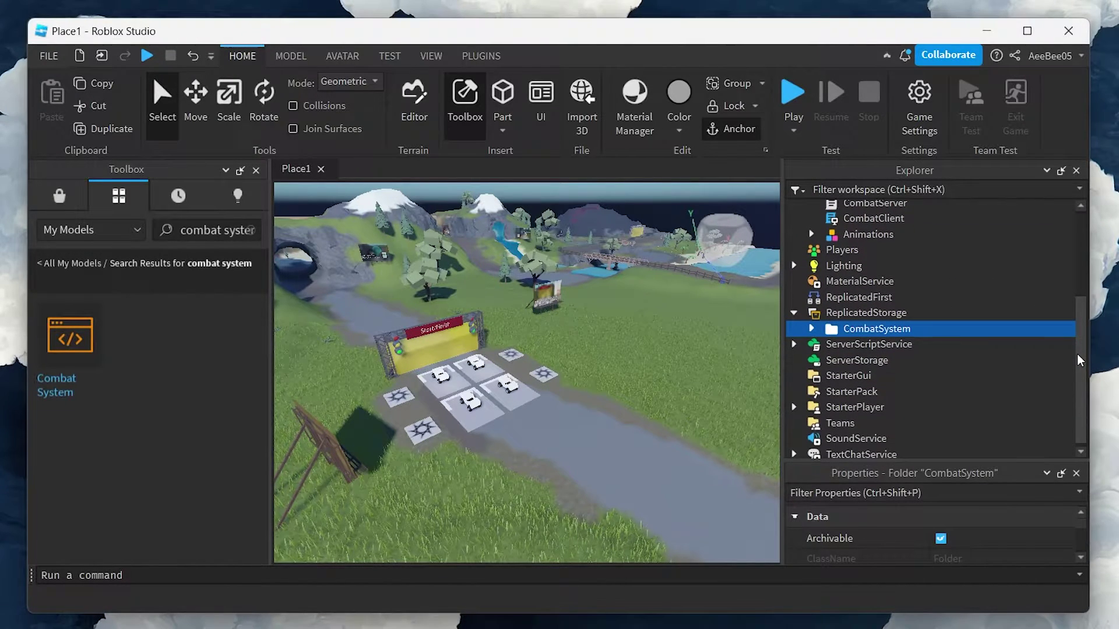
click(794, 408)
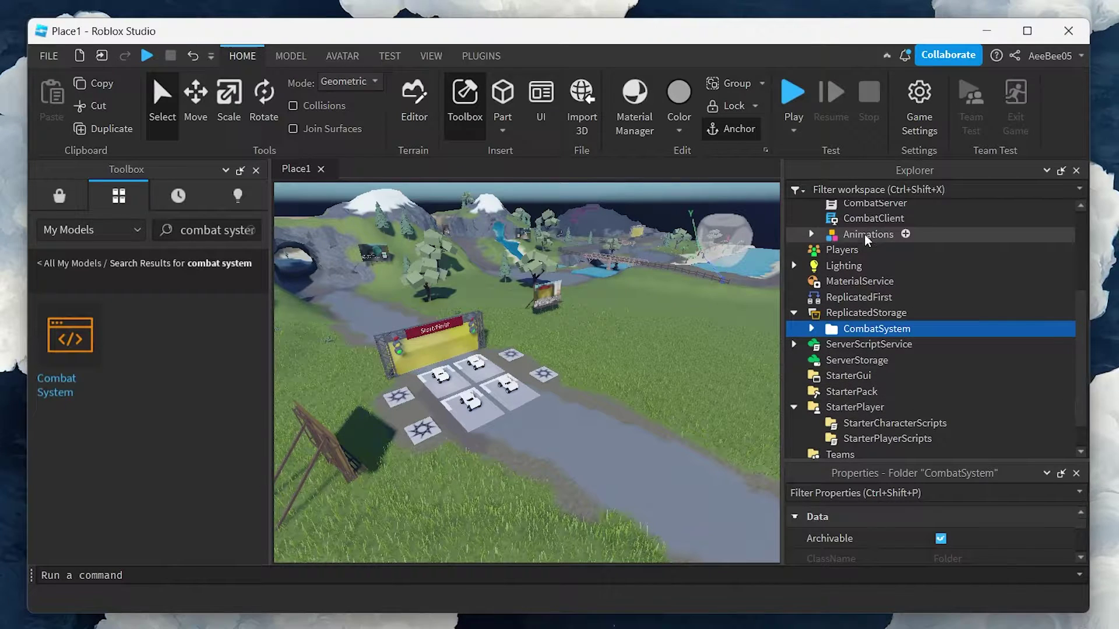
drag(897, 220, 901, 424)
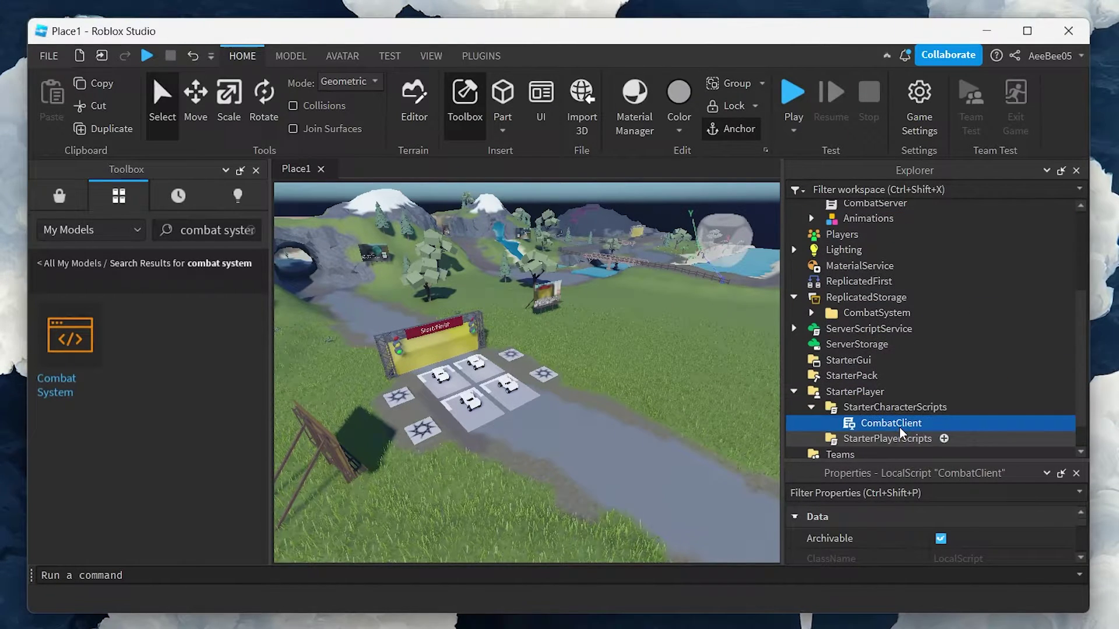
drag(874, 203, 875, 339)
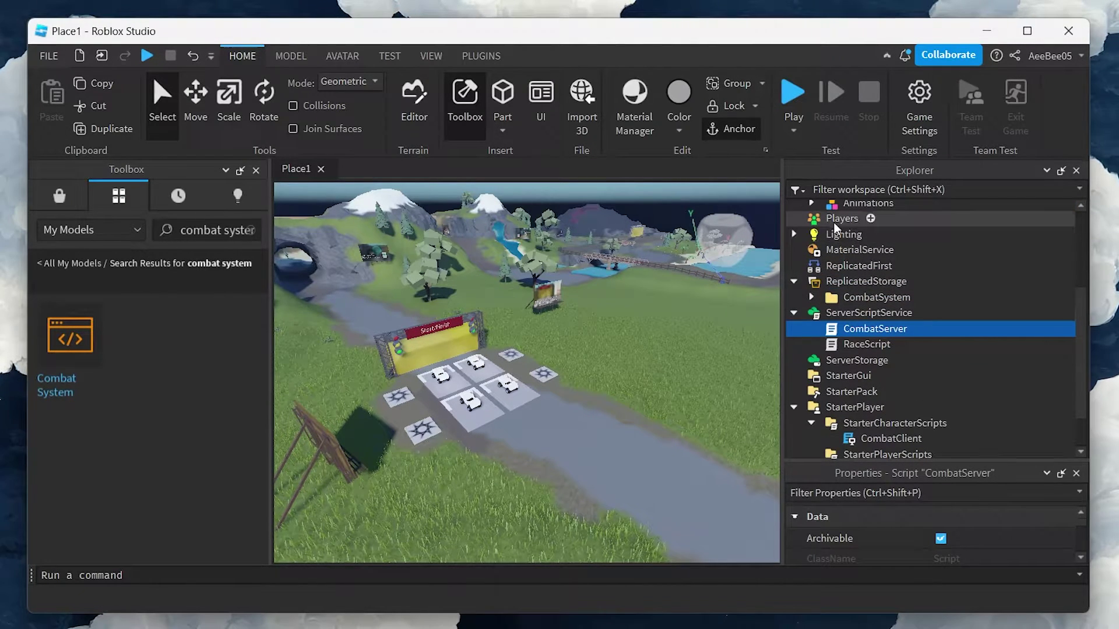
- Save the Block keyframe sequence from the Animations model to Roblox and copy its asset ID
click(812, 204)
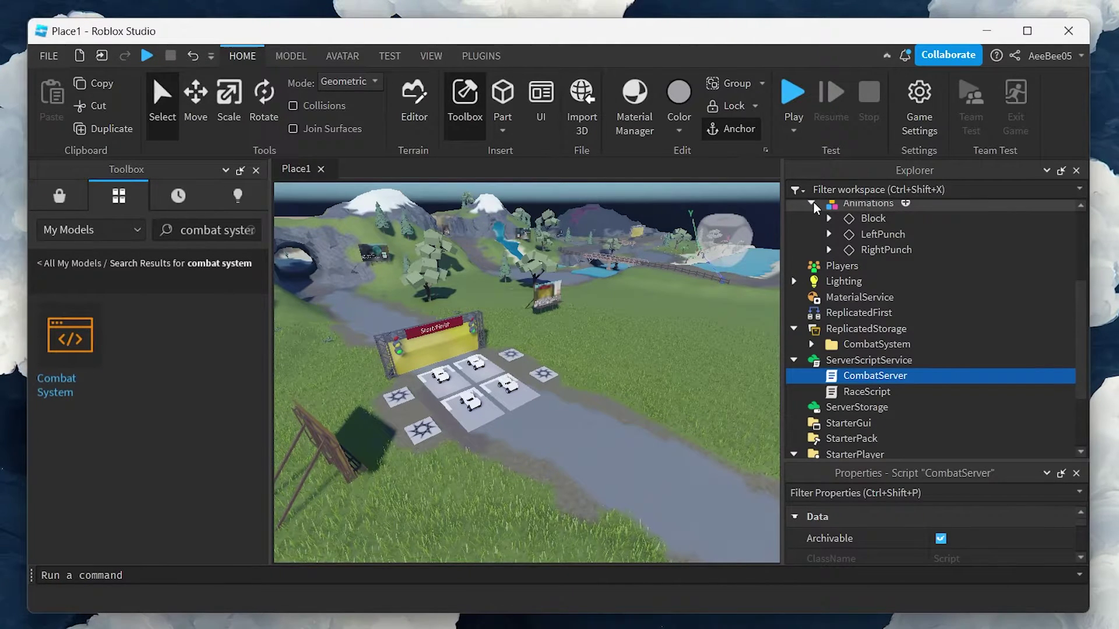
right_click(874, 225)
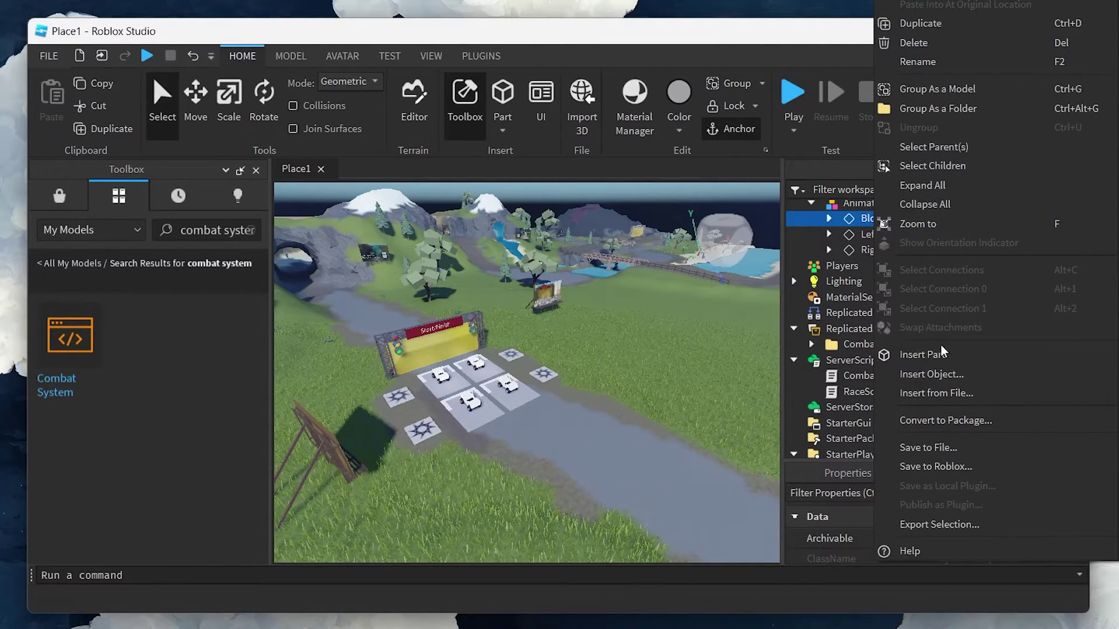
click(936, 467)
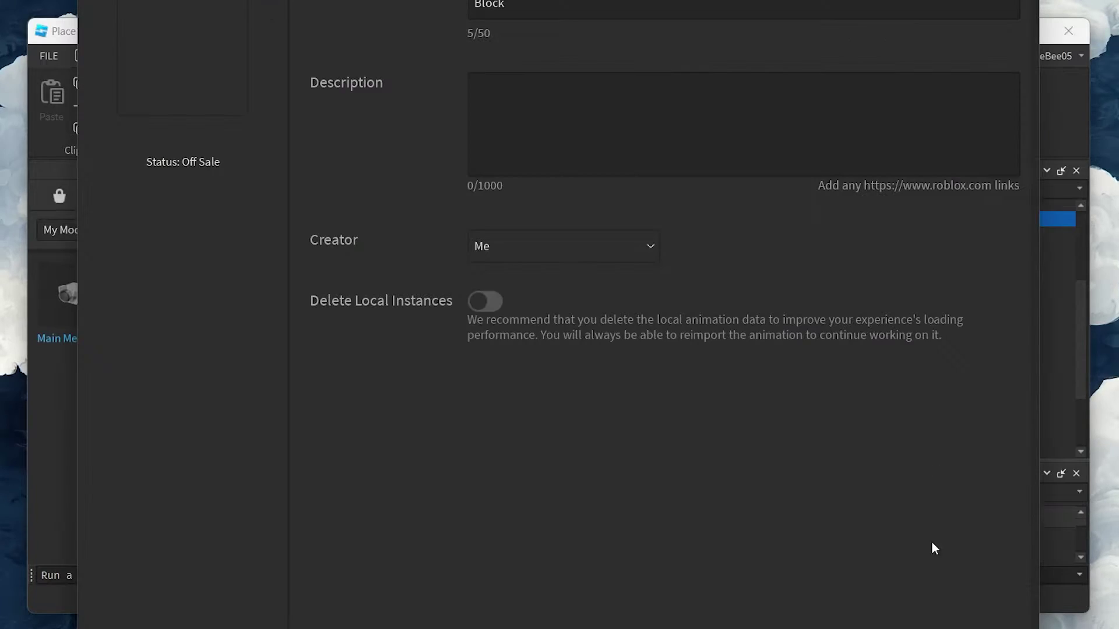
click(931, 548)
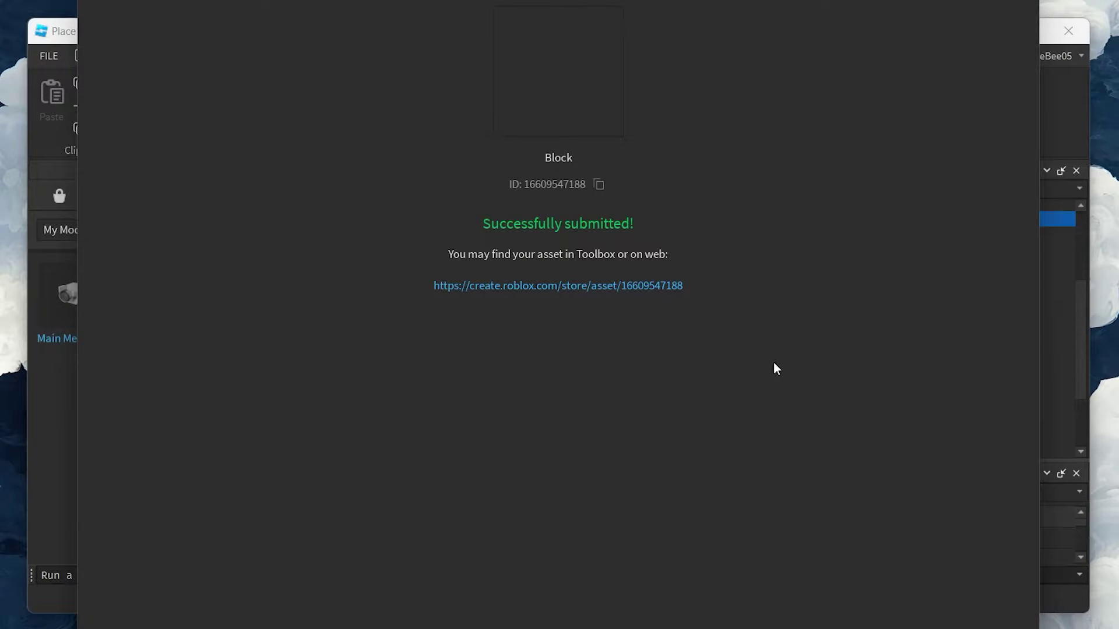
click(598, 184)
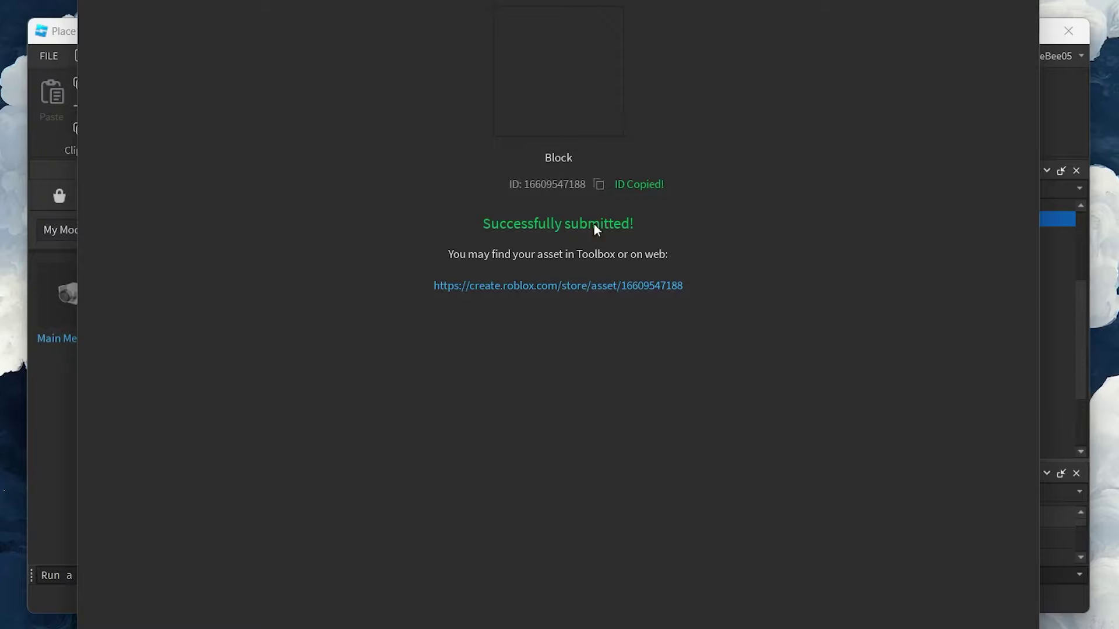
click(538, 519)
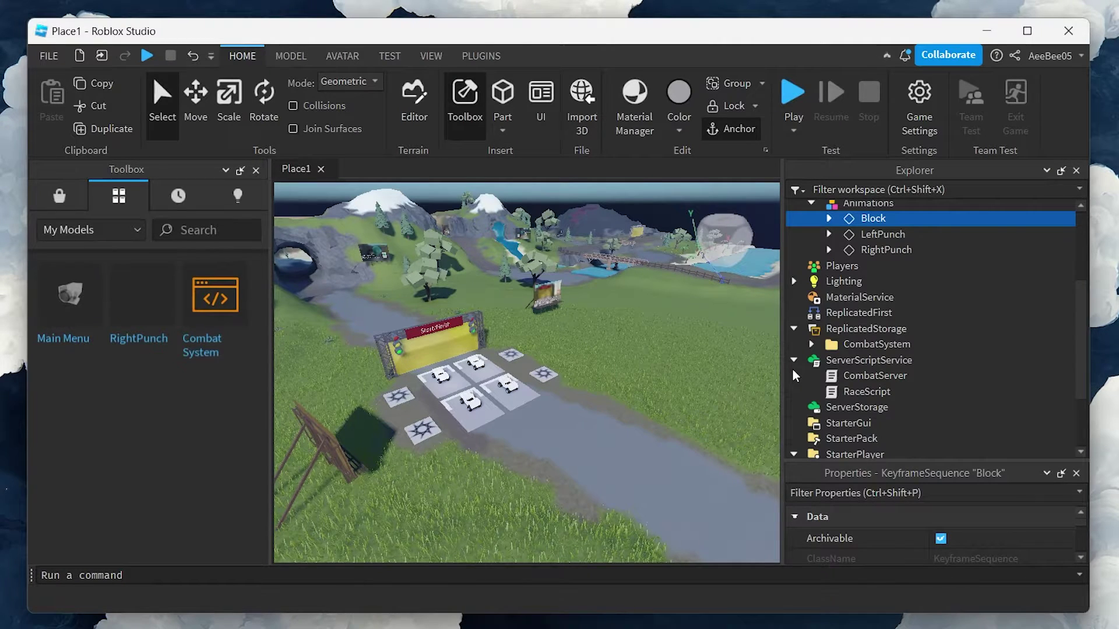
- Paste the copied asset ID as the AnimationId of the Block animation in CombatSystem's CombatAnimations folder
click(812, 346)
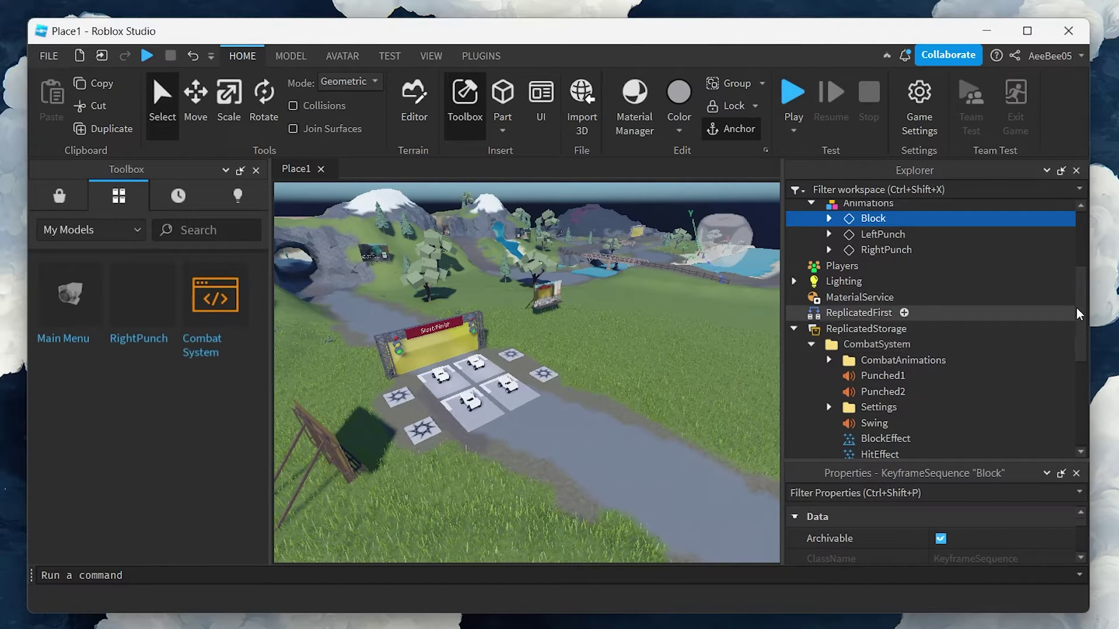
scroll(1077, 313, down, 1)
click(828, 303)
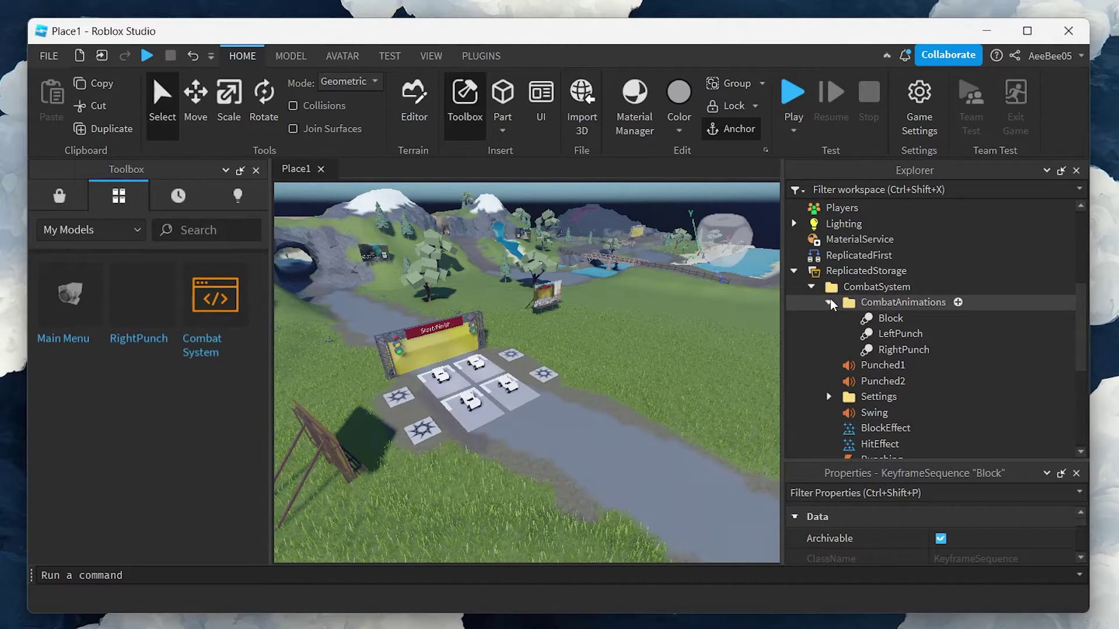
click(874, 318)
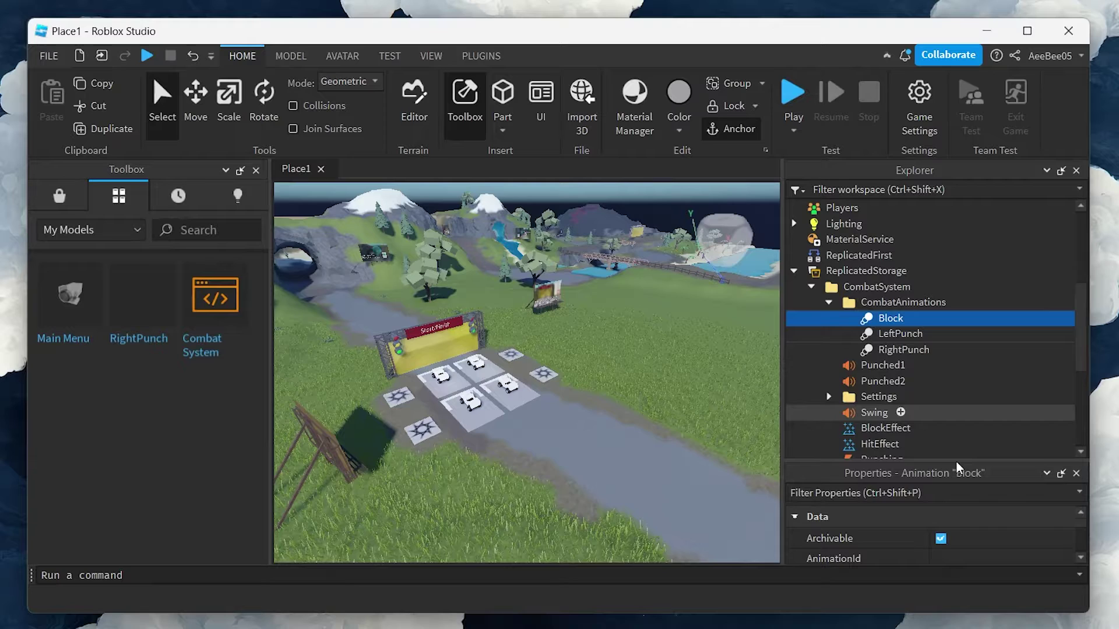
drag(957, 465, 997, 372)
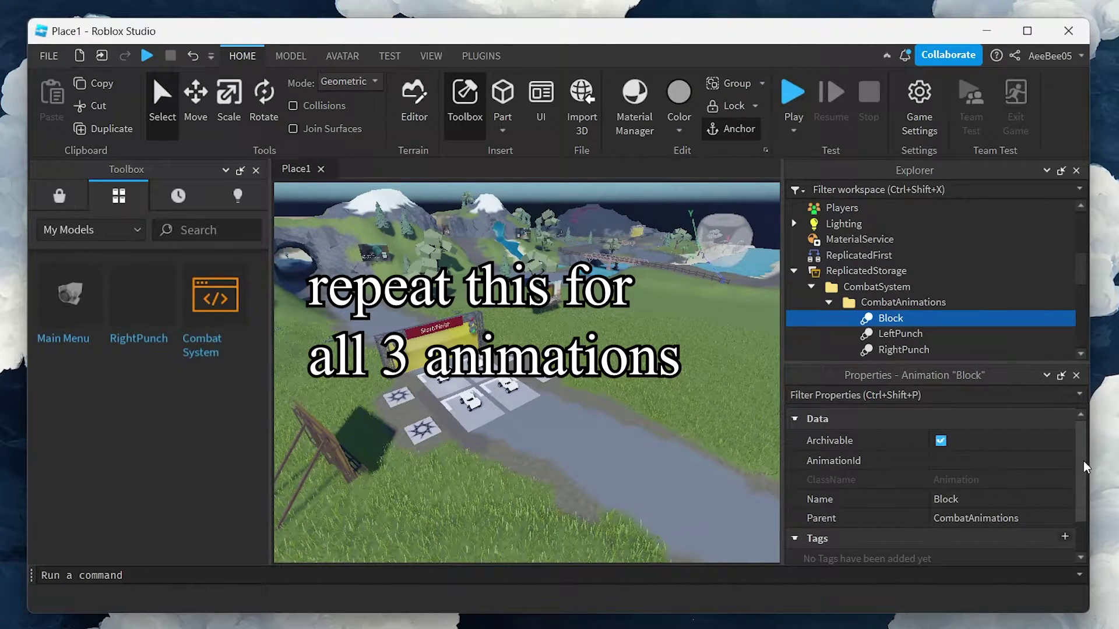
mouse_move(1084, 464)
mouse_down()
mouse_move(1084, 507)
mouse_move(1089, 466)
mouse_up()
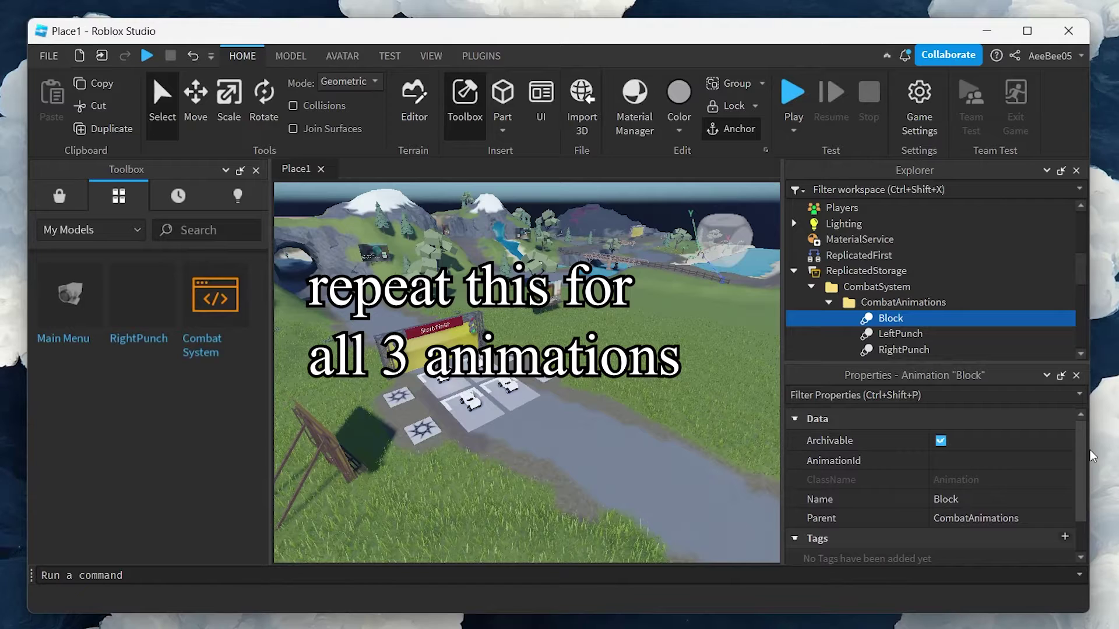
click(977, 460)
key(ctrl+v)
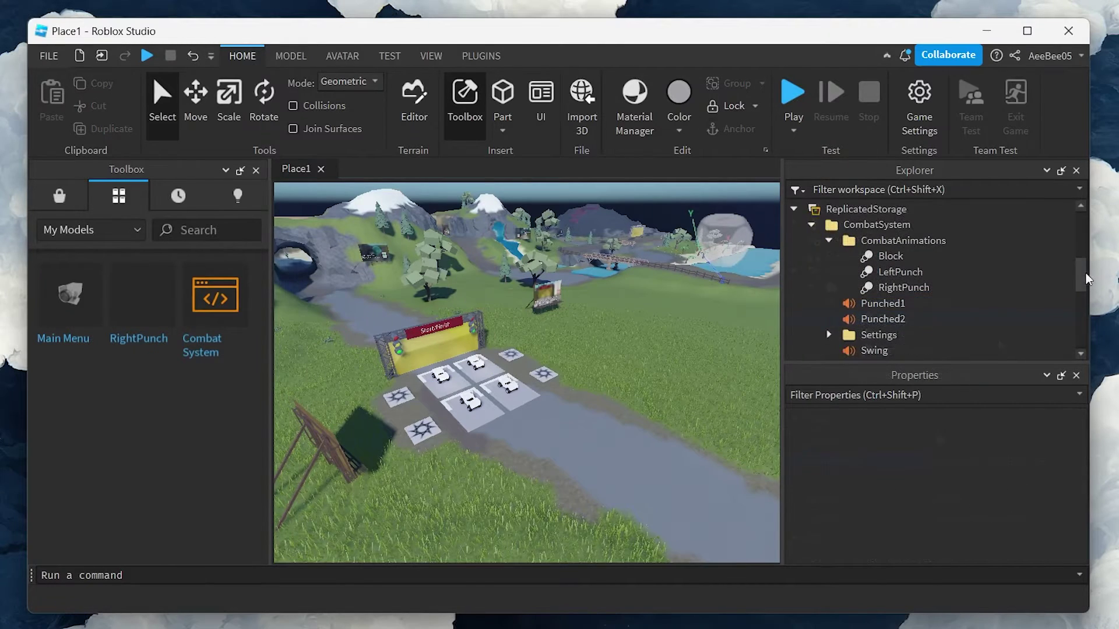
- Review the Damage, SoundEffectsEnabled, ThrustValue and VisualEffectsEnabled values in CombatSystem's Settings folder
drag(1083, 283, 1088, 297)
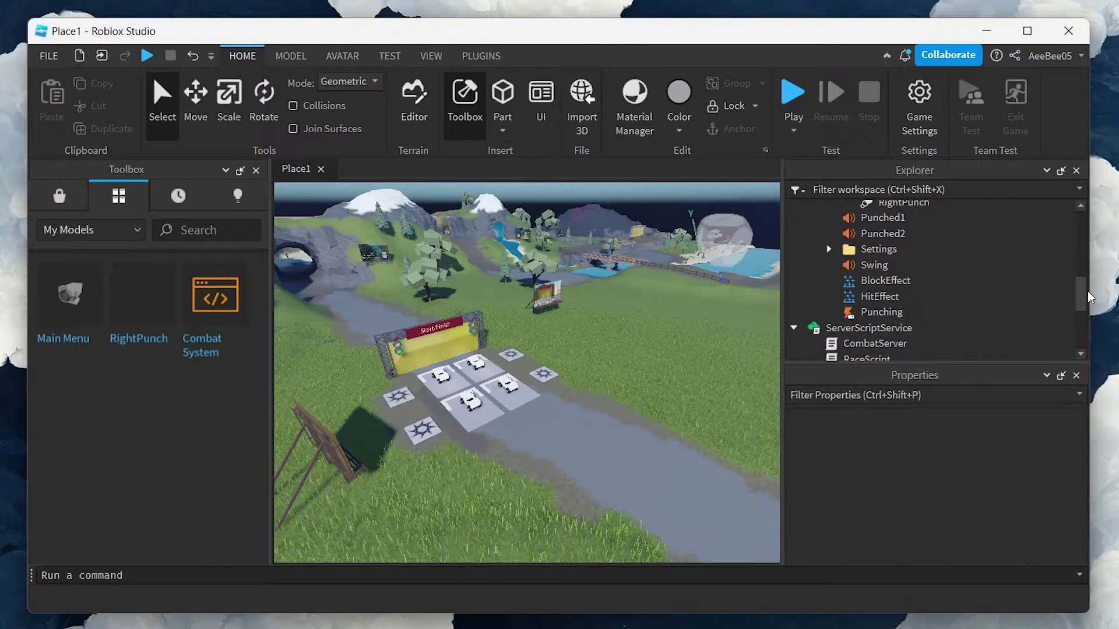
click(829, 250)
drag(1079, 283, 1083, 296)
click(900, 229)
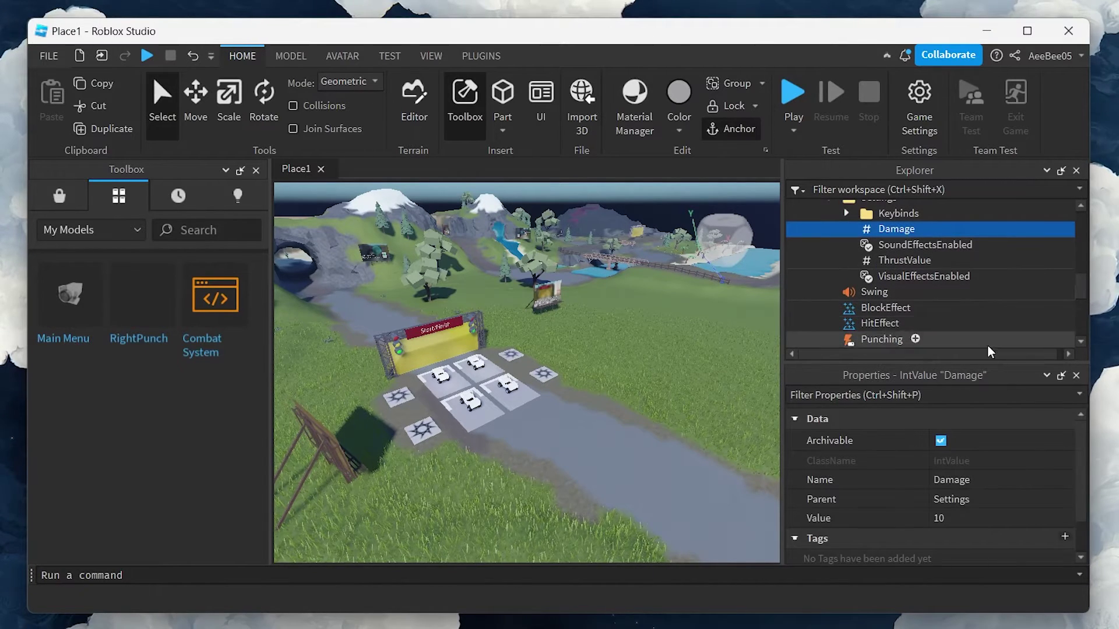
mouse_move(1079, 449)
mouse_down()
mouse_move(1081, 505)
mouse_move(1082, 447)
mouse_up()
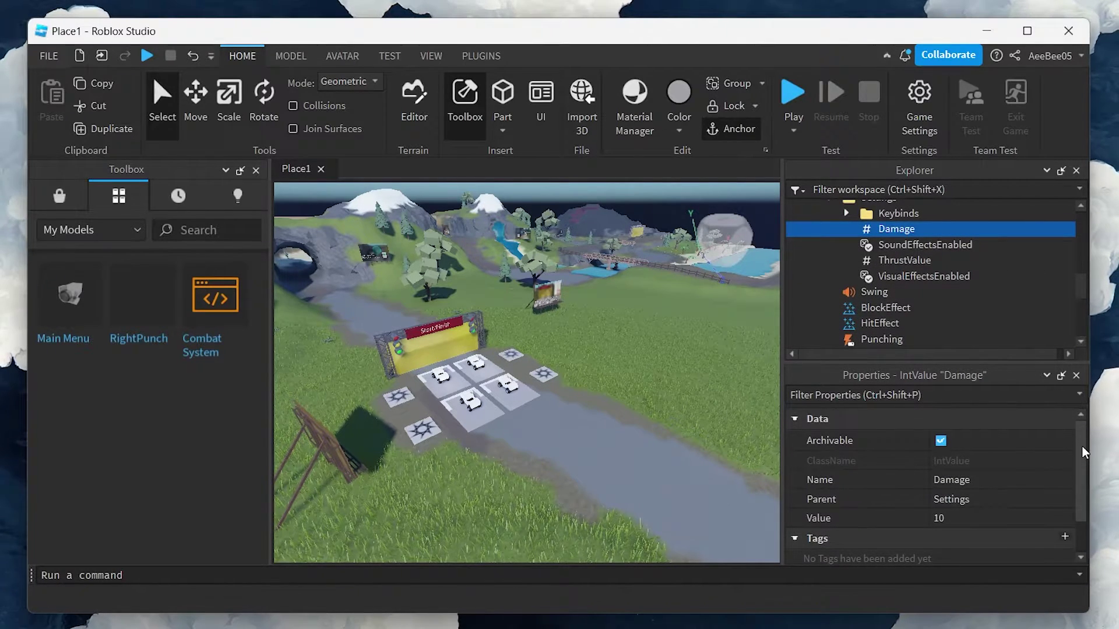
click(914, 249)
scroll(1083, 513, down, 2)
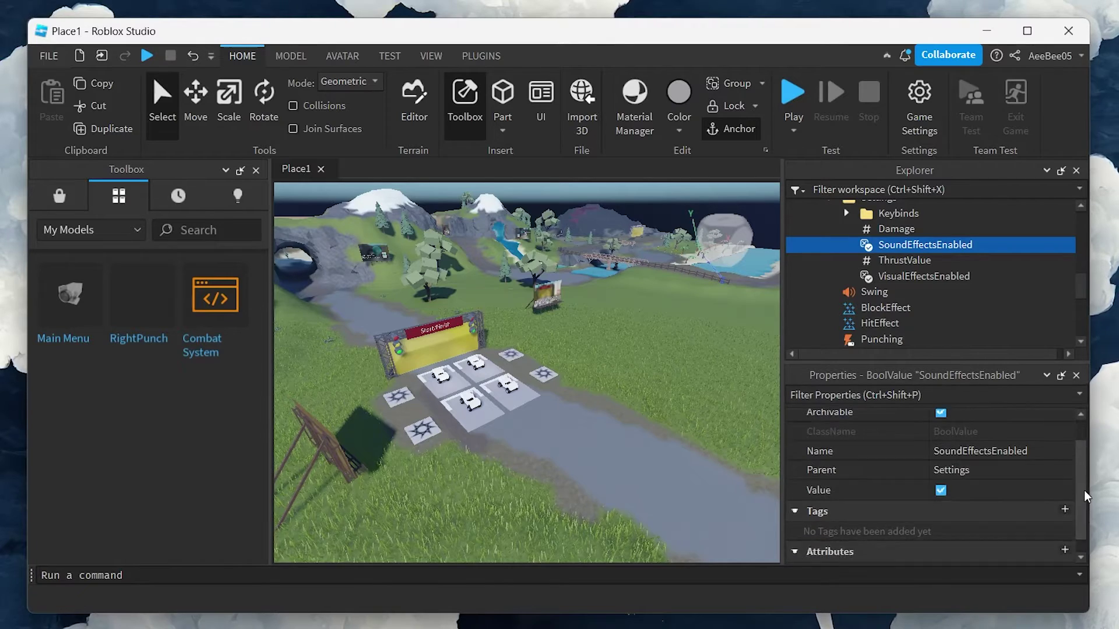
scroll(1083, 513, up, 3)
click(926, 261)
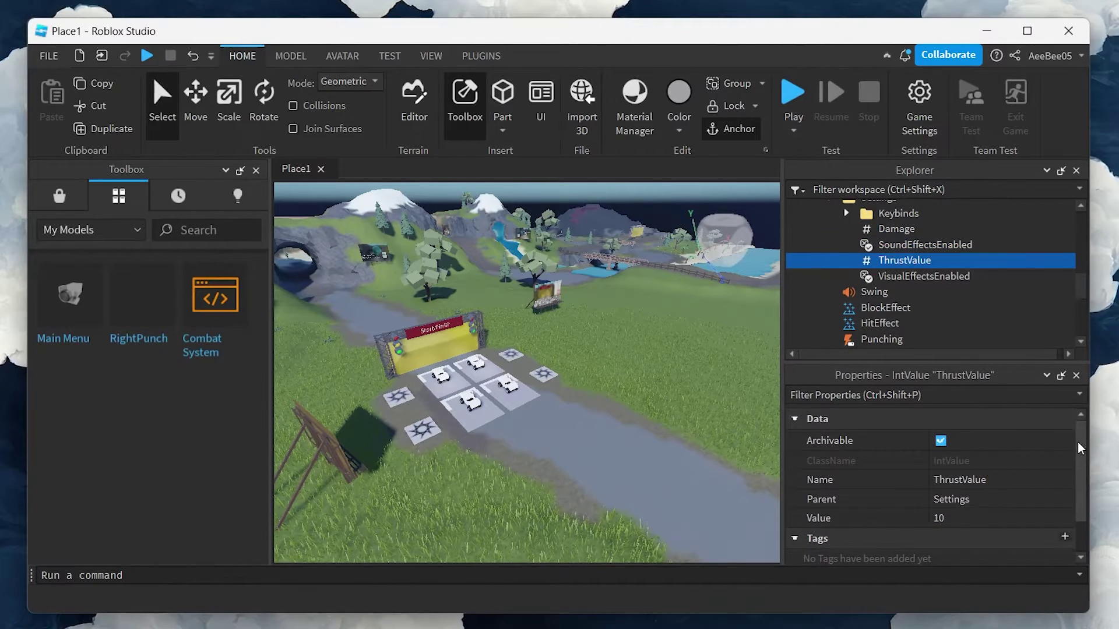
scroll(1085, 466, down, 2)
scroll(1084, 491, up, 3)
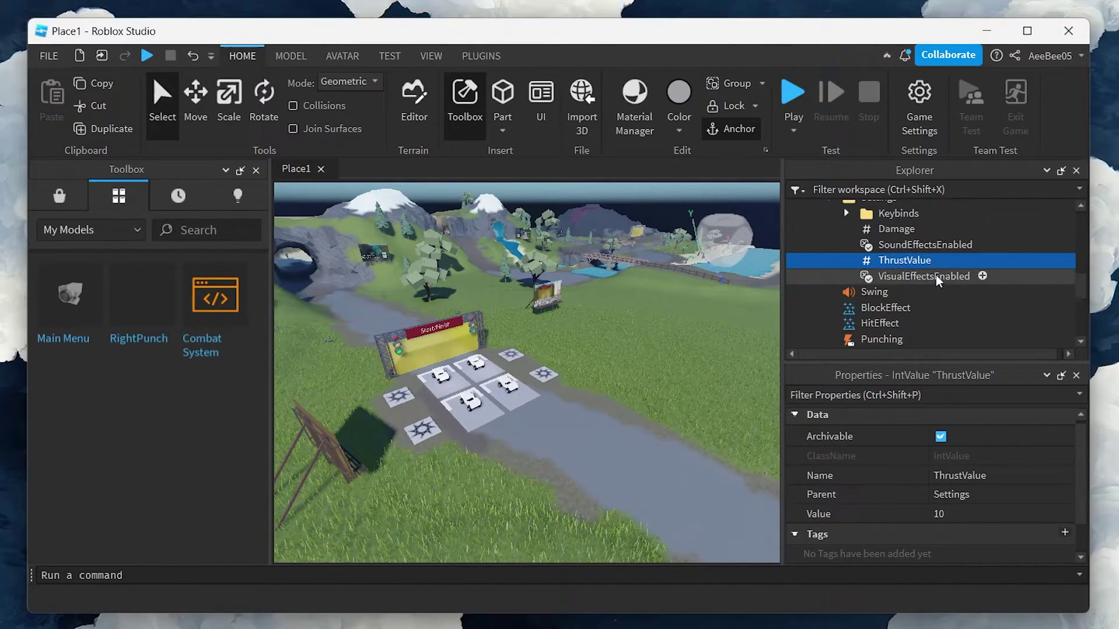
click(955, 276)
- Check the key assigned to the Block and Punch actions in the Keybinds folder
click(845, 213)
click(906, 229)
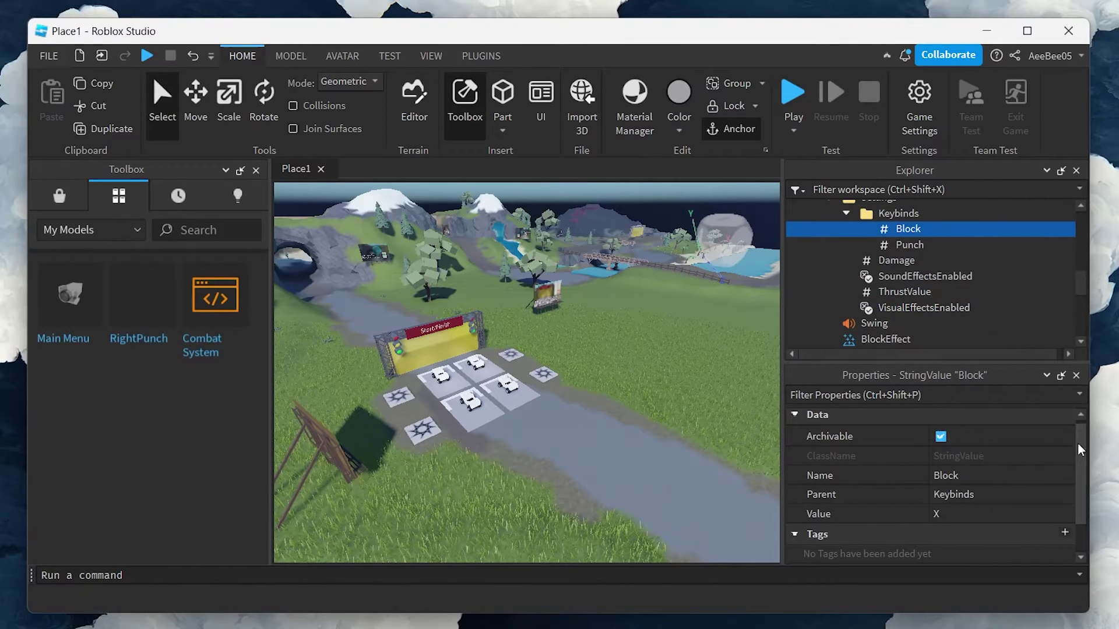
click(910, 245)
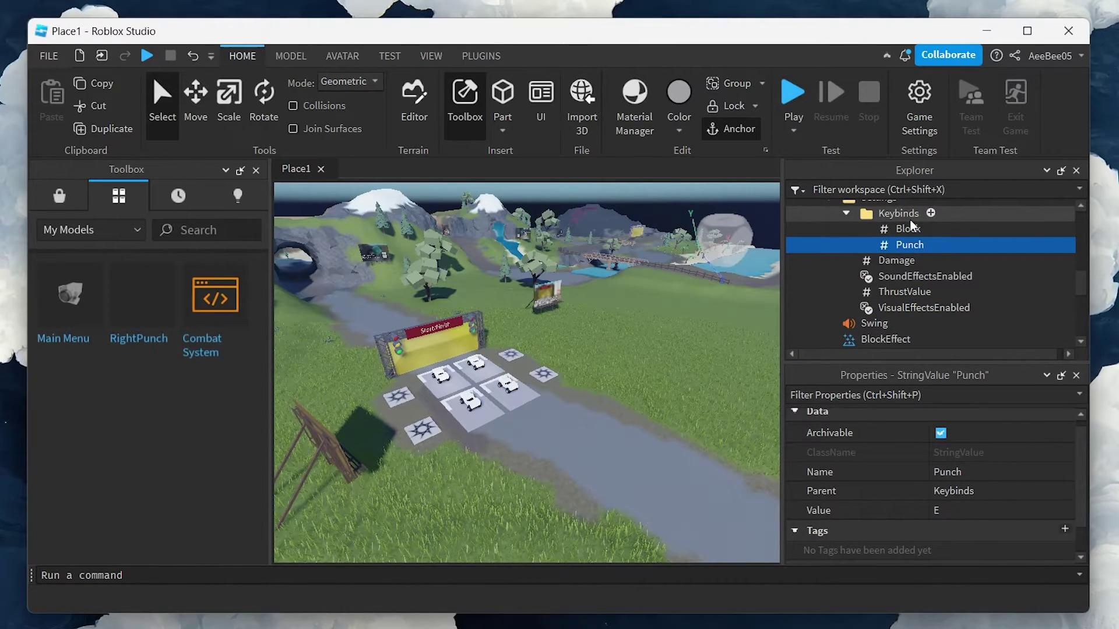
click(912, 229)
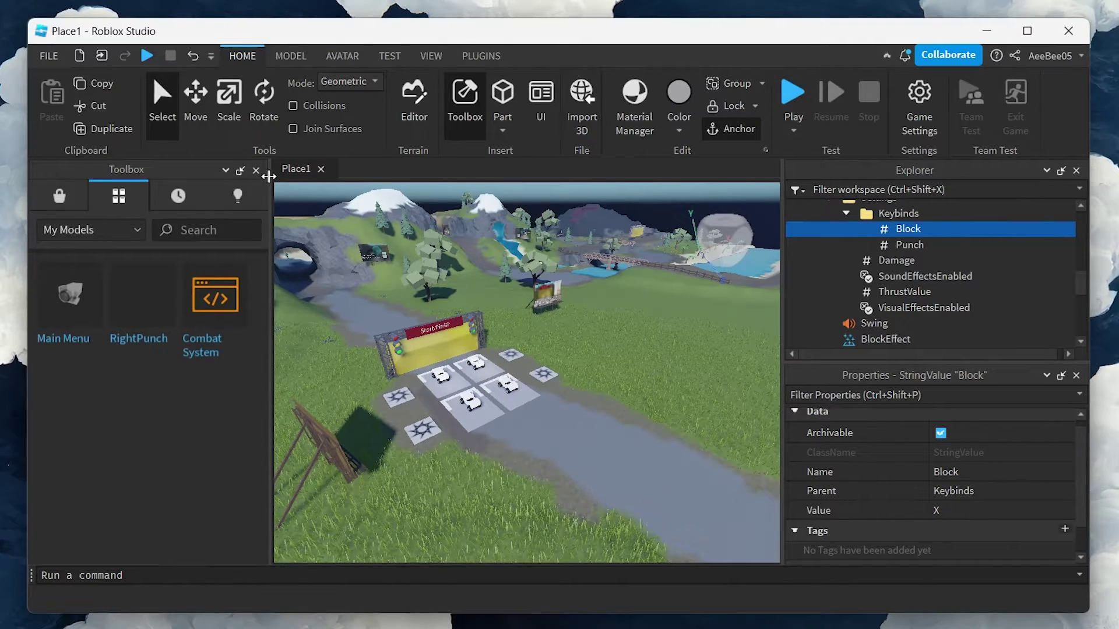
- Close the Toolbox, start a playtest of the place and dismiss the in-game player list
click(256, 170)
click(792, 93)
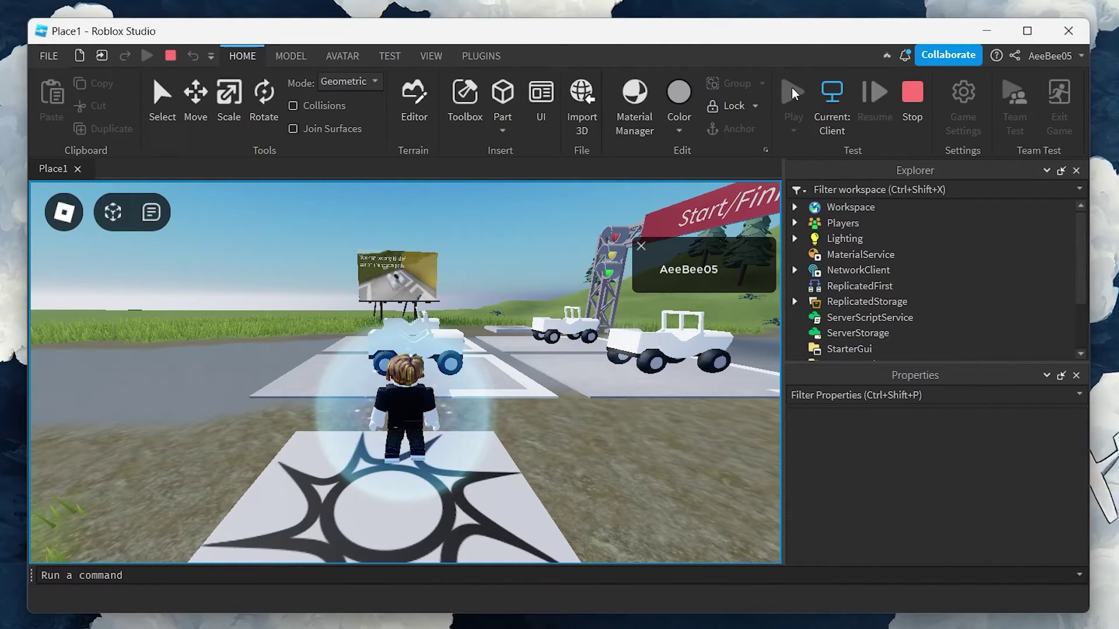
click(641, 246)
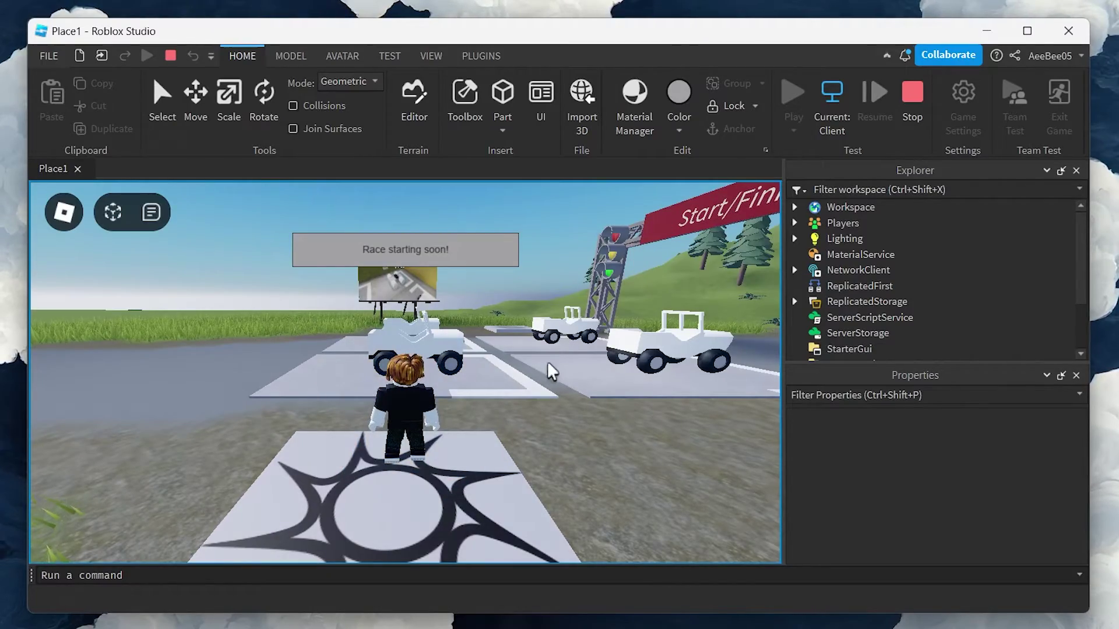
- Walk the character around the race start area and rotate the camera to try out the playtest
right_drag(539, 376, 565, 370)
key(w)
key(w)
key(s)
key(a)
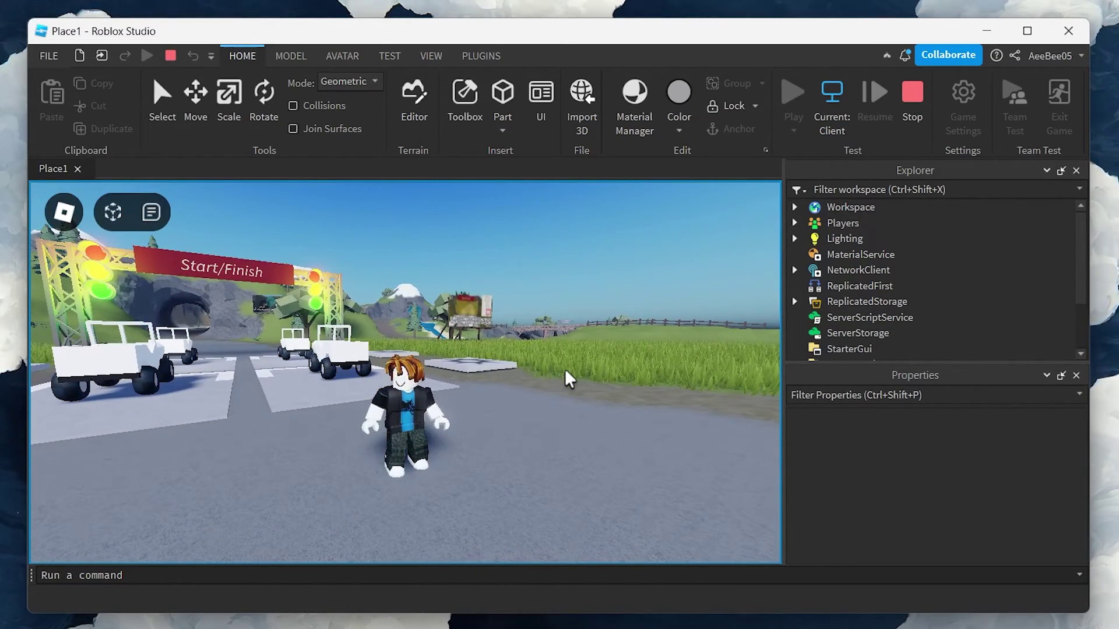
key(d)
right_drag(566, 371, 565, 370)
key(a)
key(s)
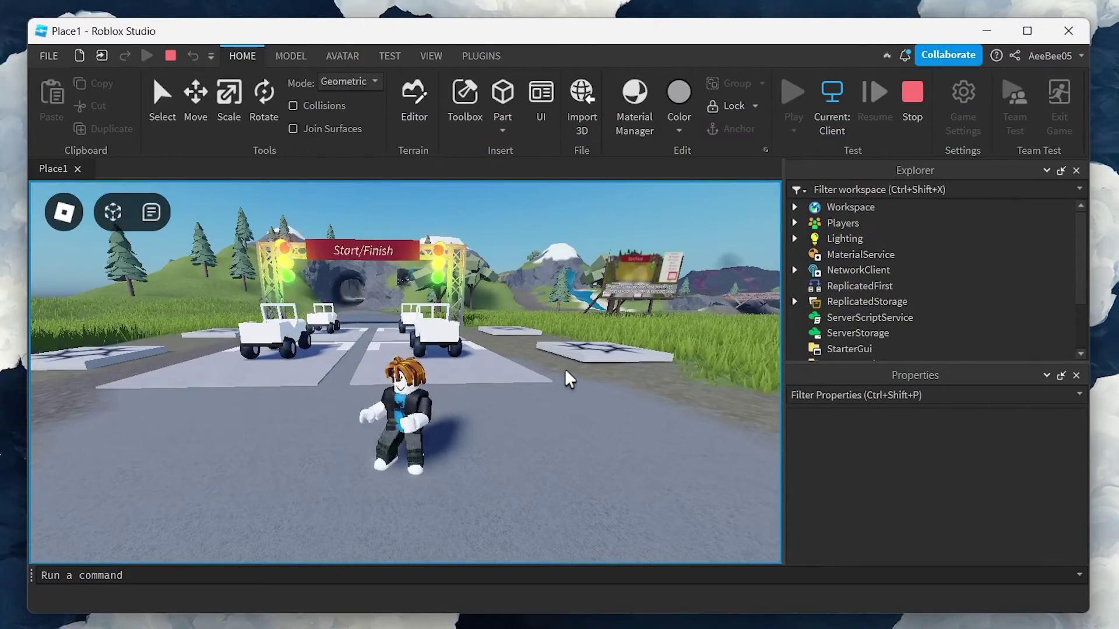
key(w)
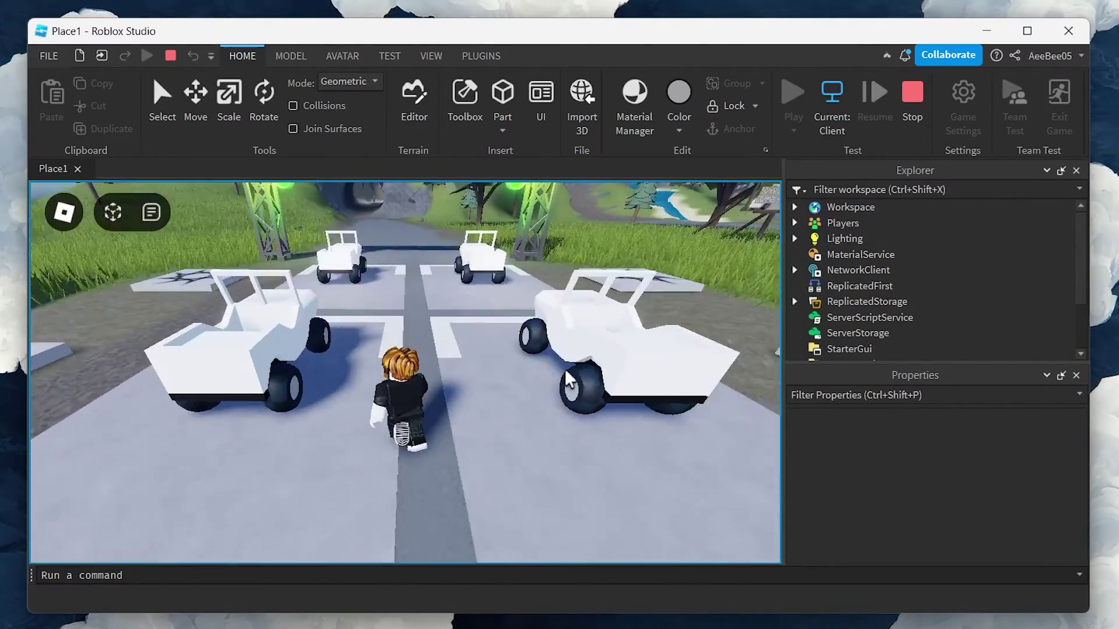